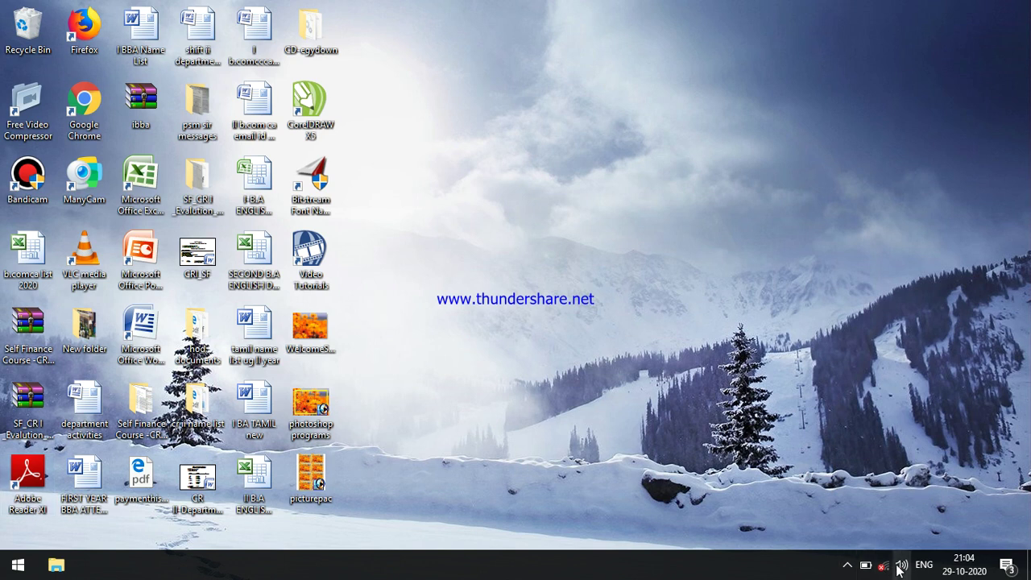
# Step: Reveal the hidden tray icons and bring up the Start menu's list of installed apps
pyautogui.click(850, 566)
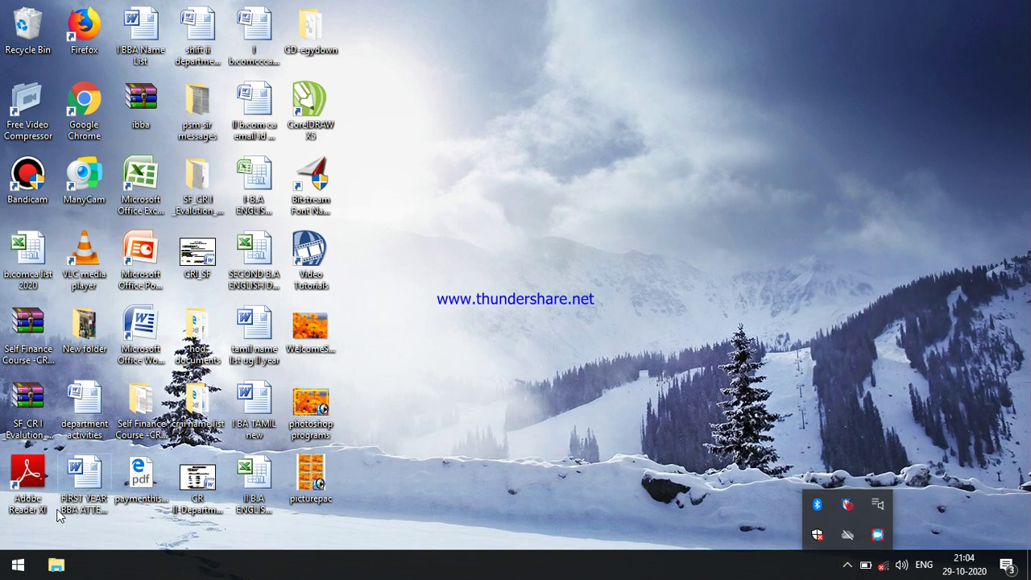
pyautogui.click(22, 576)
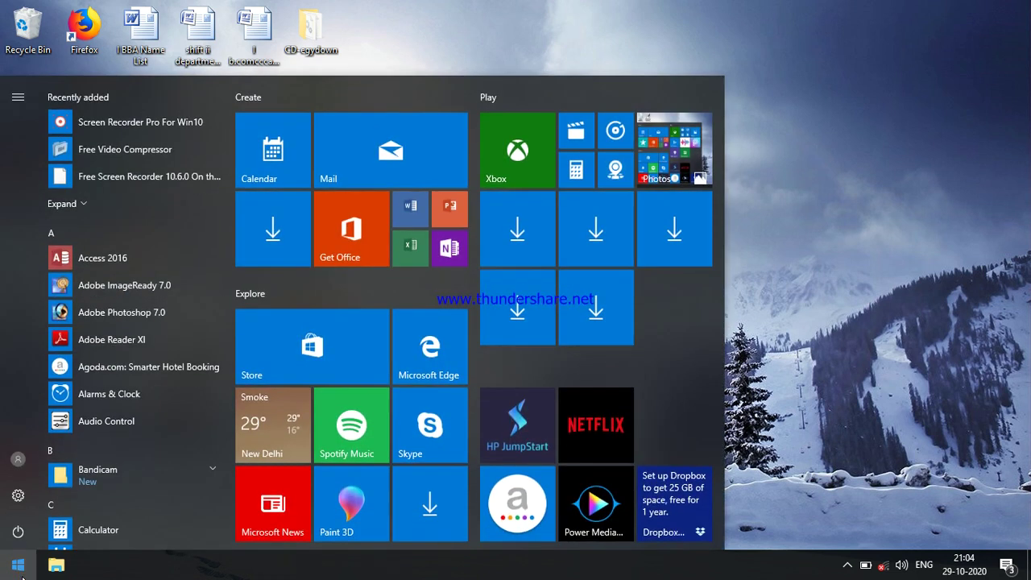
# Step: Launch Adobe Photoshop 7.0 from the Start menu and show its File menu
pyautogui.click(126, 321)
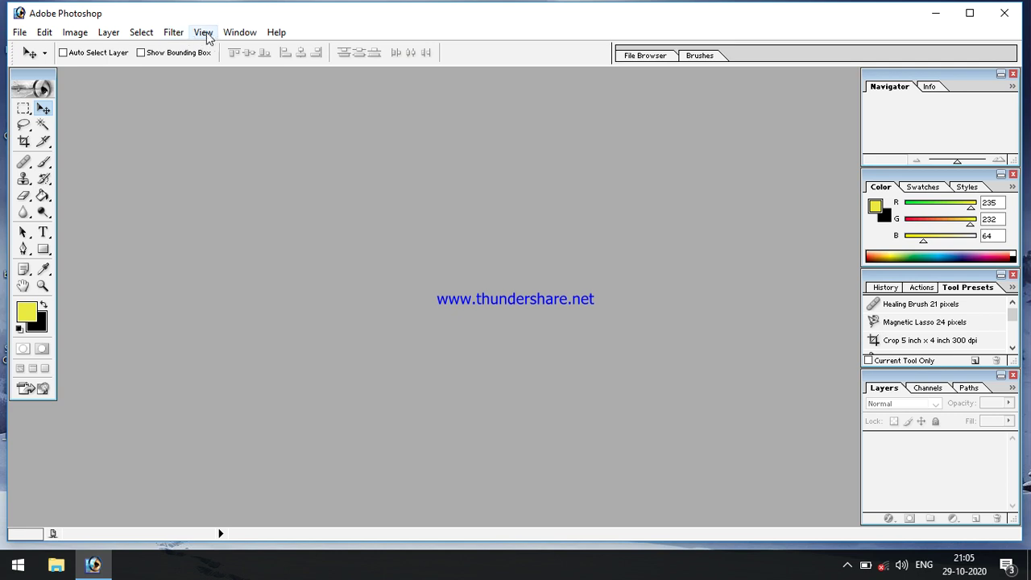
pyautogui.click(20, 34)
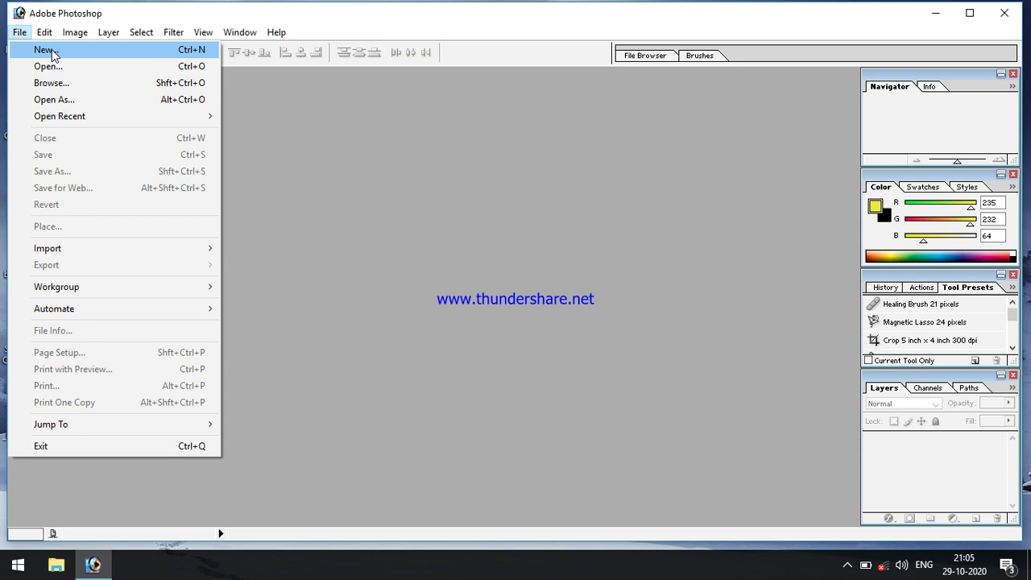
# Step: Create a blank white 8 x 10 document, Untitled-1, at 576 x 720 pixels and maximize it
pyautogui.click(50, 51)
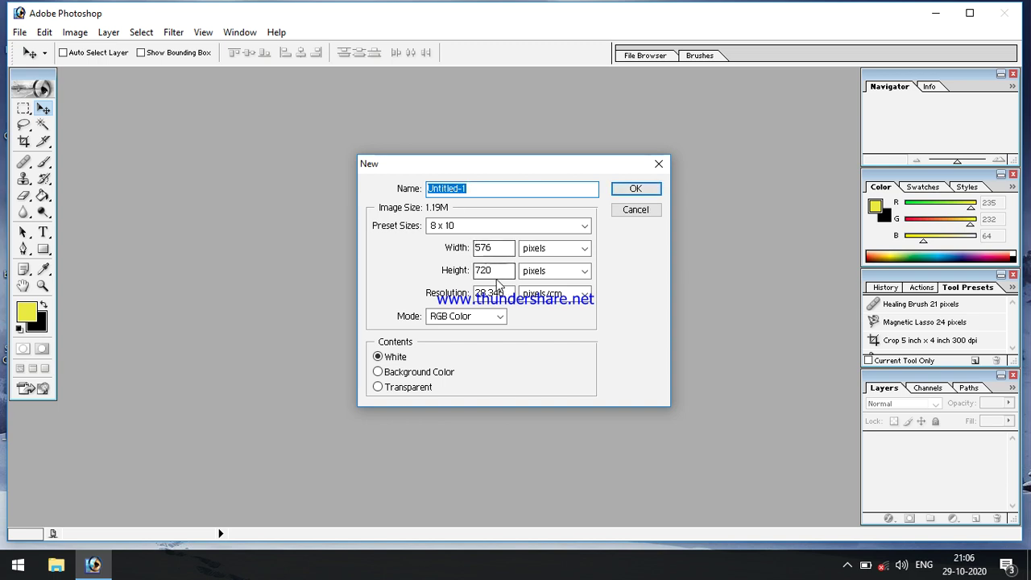
pyautogui.click(635, 189)
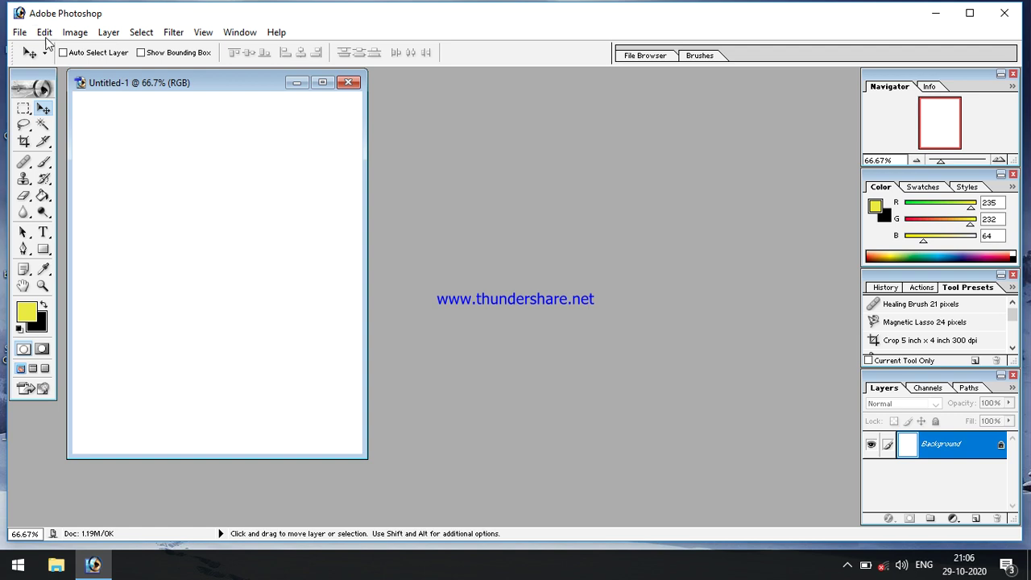
pyautogui.click(322, 82)
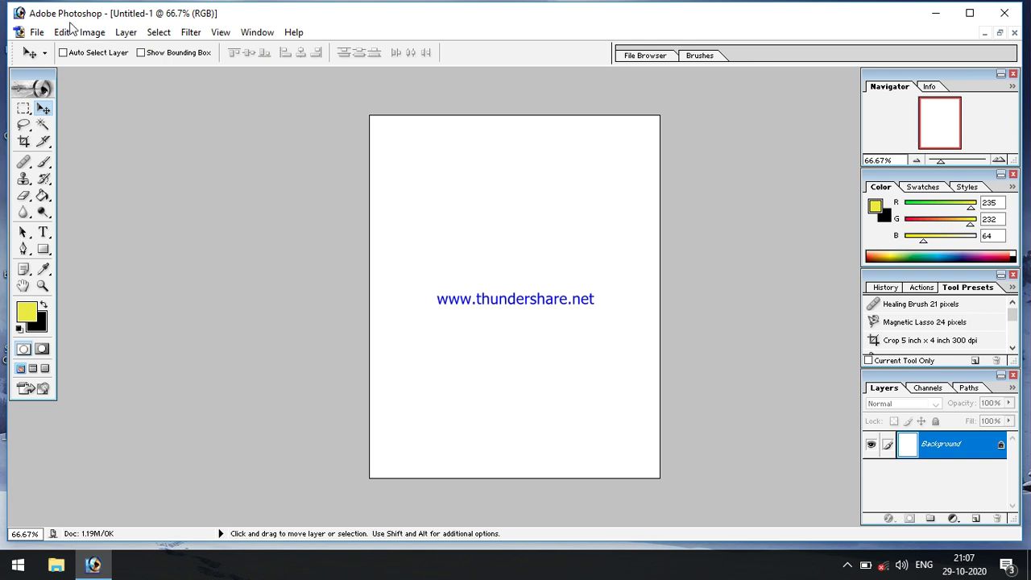
# Step: Show the Layer menu for the maximized Untitled-1 document
pyautogui.click(125, 32)
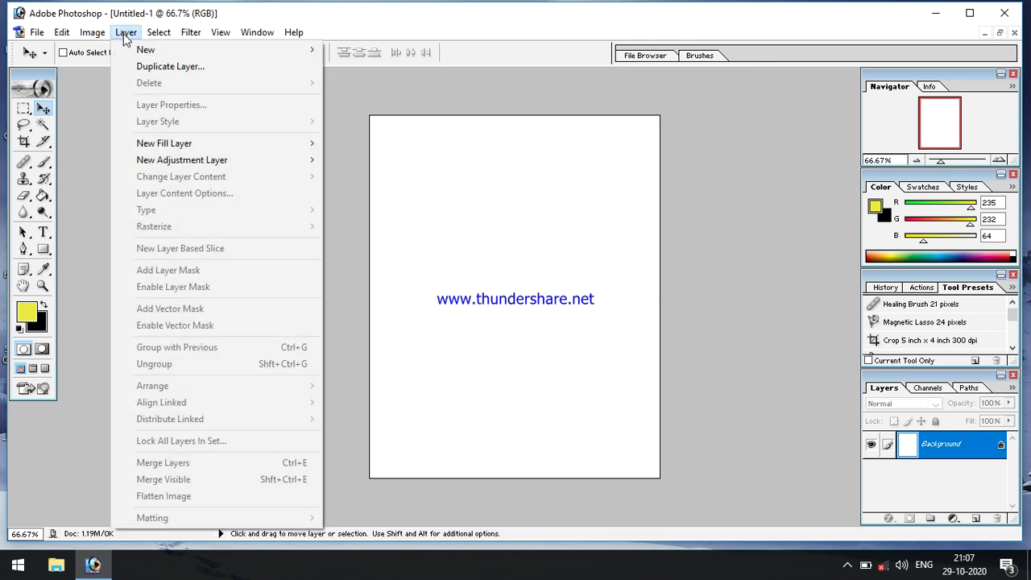
# Step: Add an empty Layer 1 above the Background layer in Untitled-1
pyautogui.moveTo(146, 53)
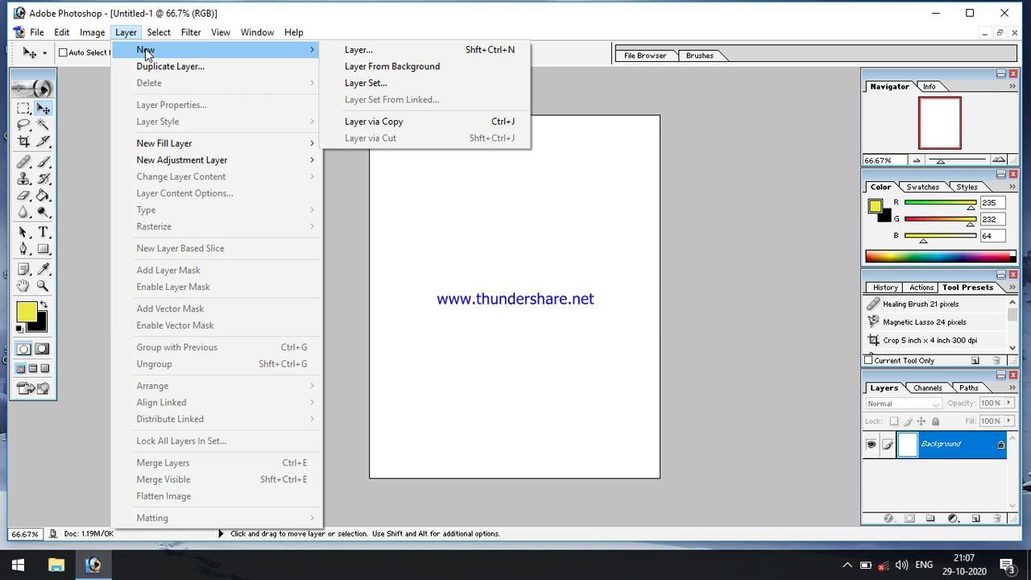
pyautogui.click(359, 50)
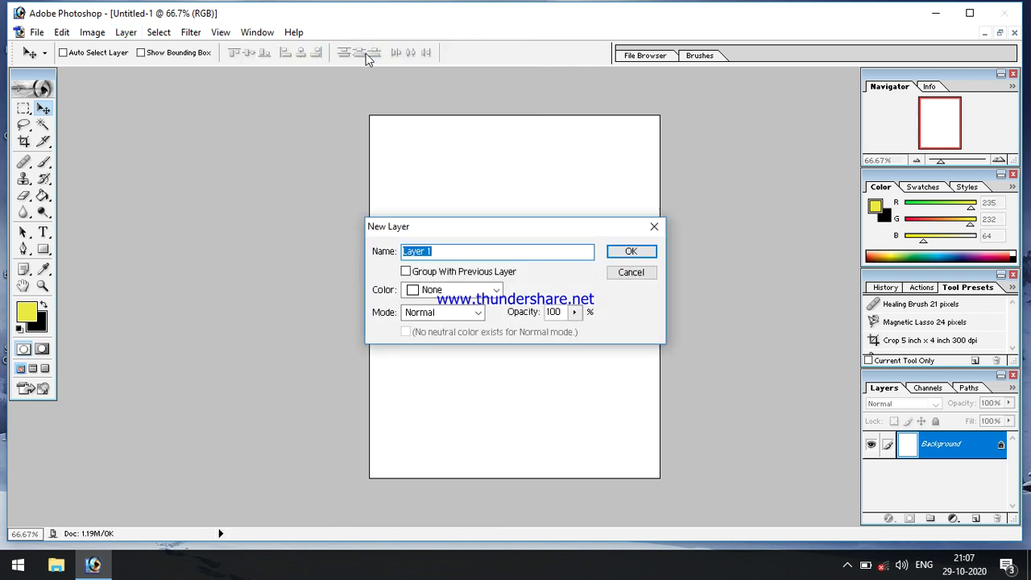
pyautogui.click(632, 252)
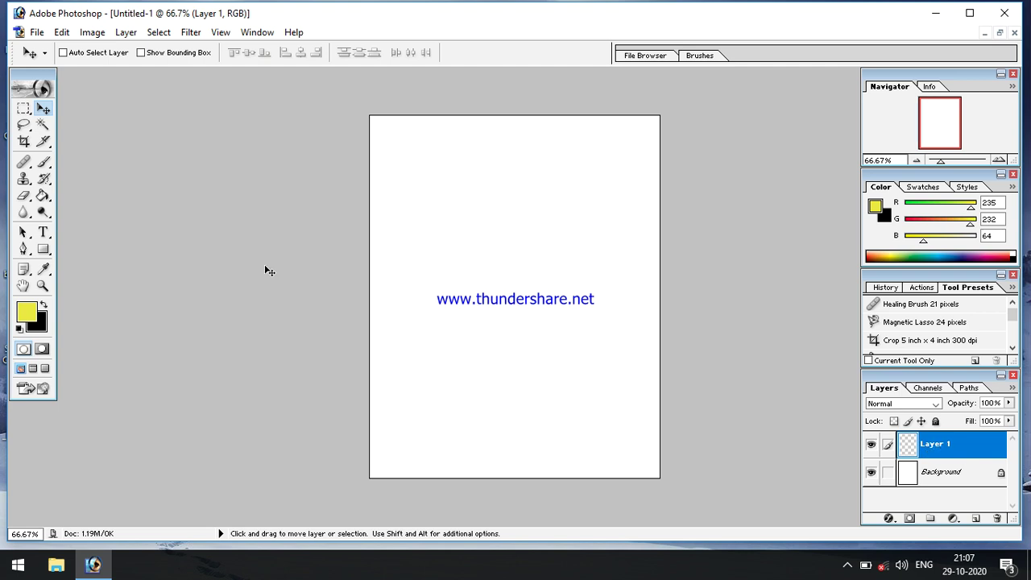
pyautogui.click(37, 34)
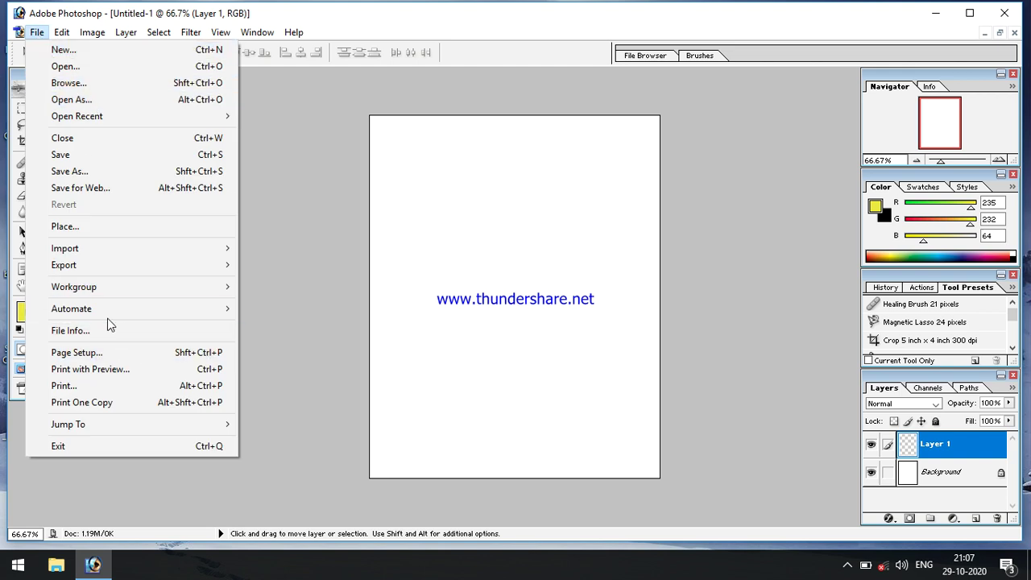
pyautogui.moveTo(113, 314)
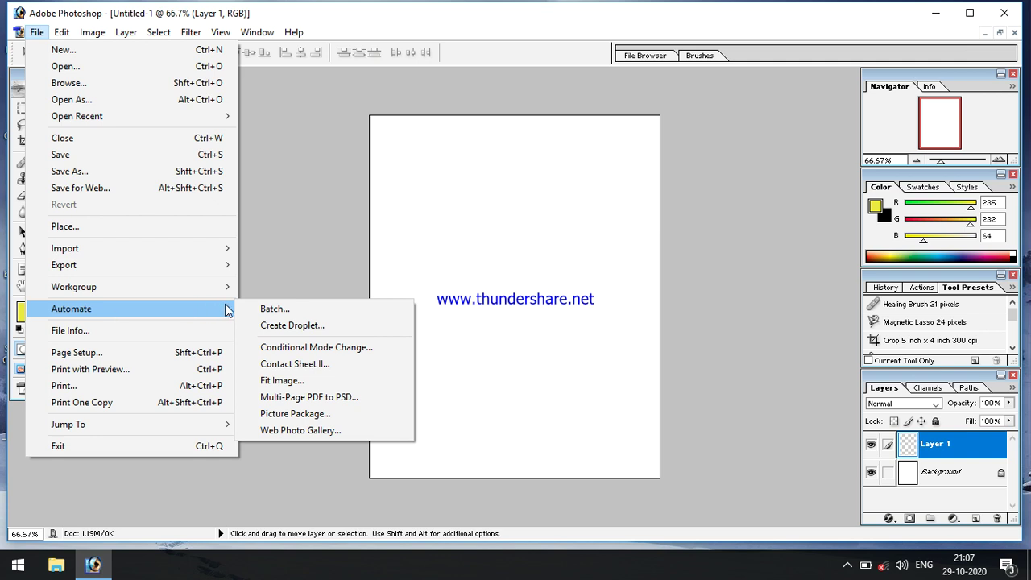
pyautogui.click(284, 415)
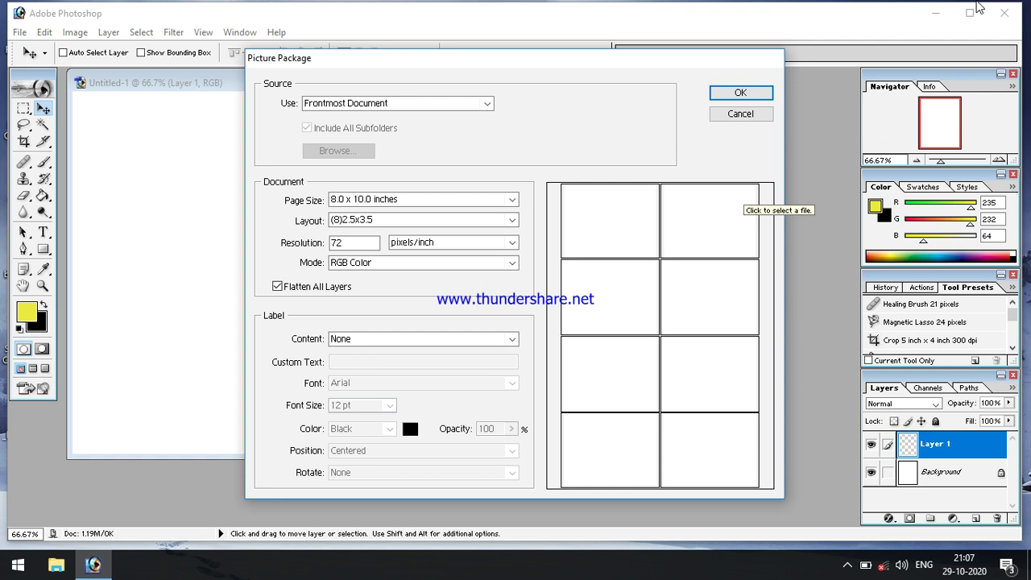
pyautogui.click(741, 93)
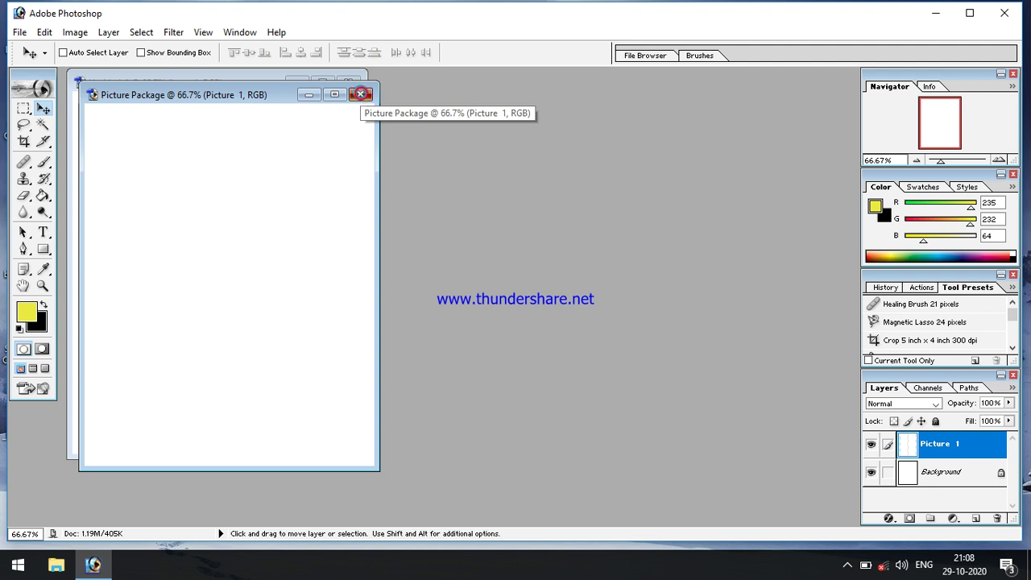
pyautogui.click(361, 94)
pyautogui.click(520, 225)
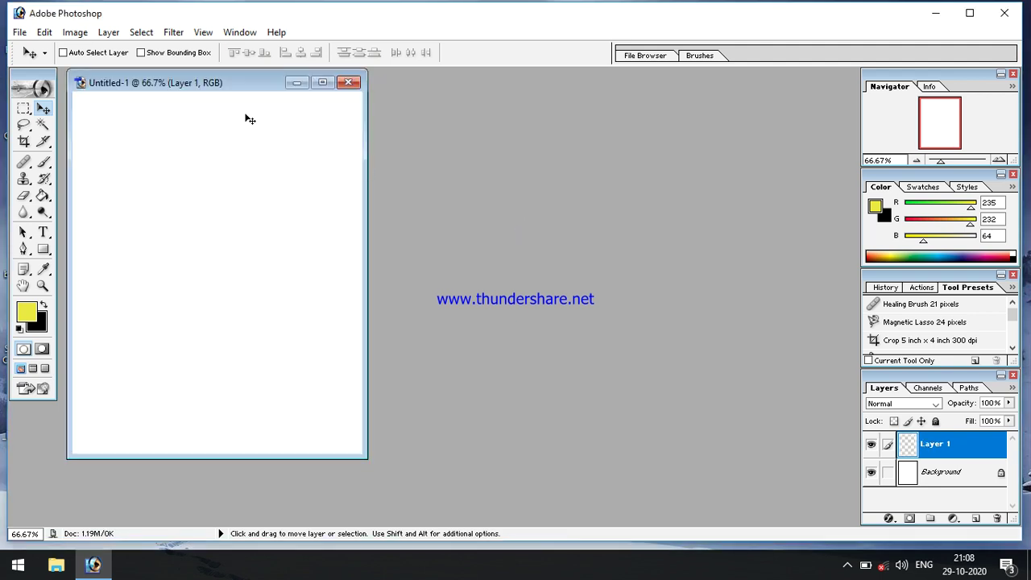
# Step: Open the orange flower photo WelcomeScan.jpg
pyautogui.click(323, 82)
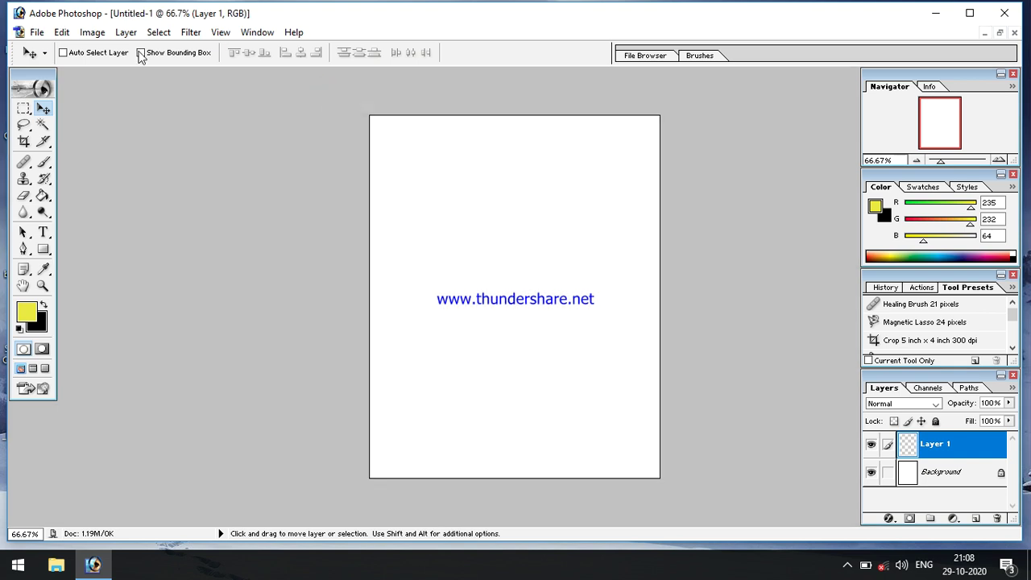
pyautogui.click(37, 34)
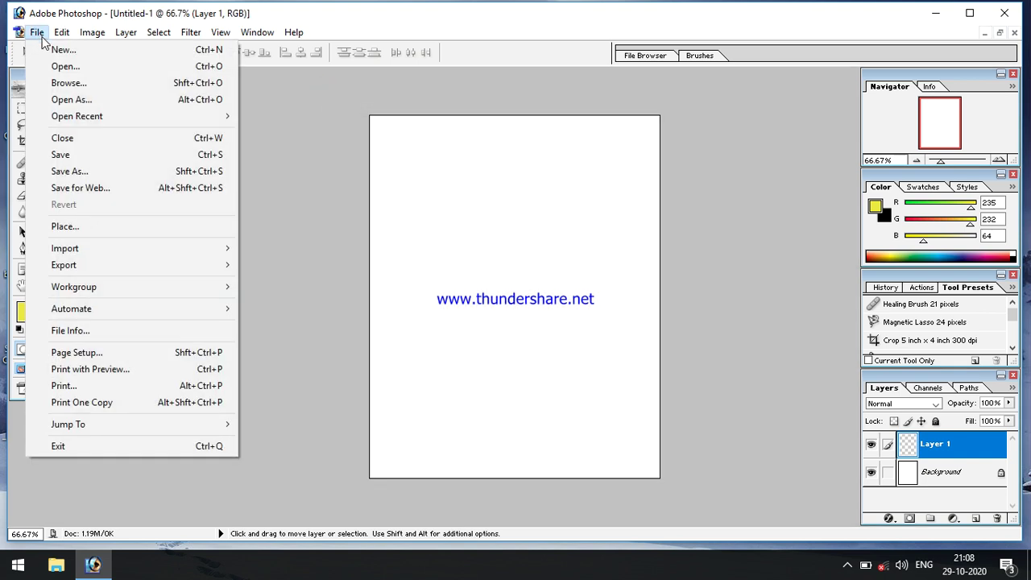
pyautogui.click(66, 68)
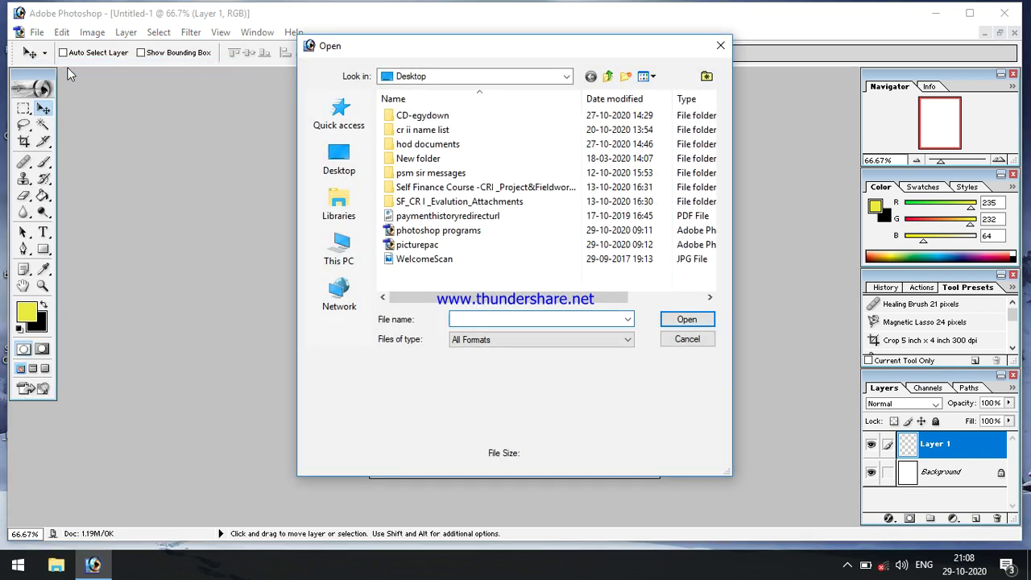
pyautogui.click(439, 260)
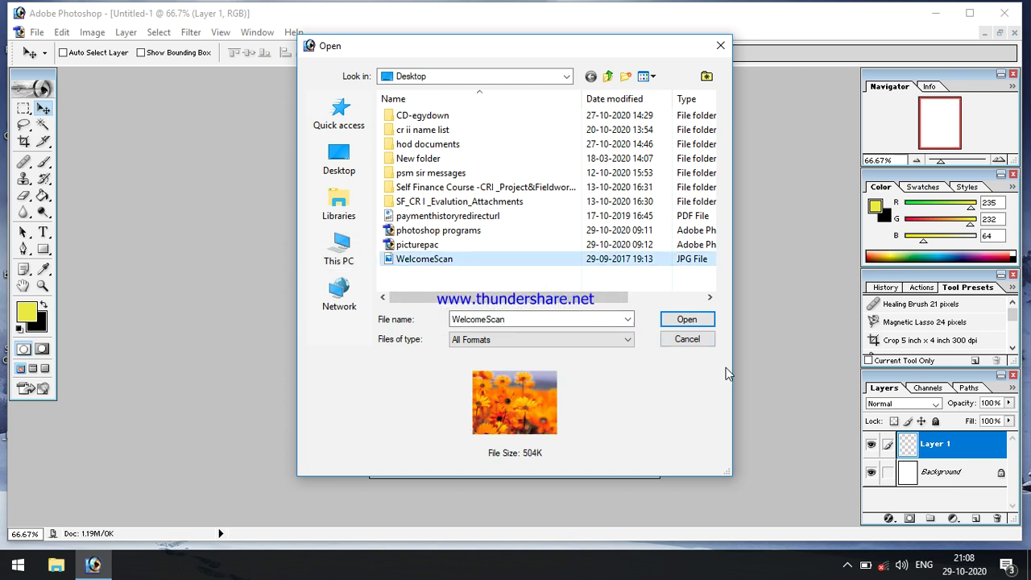
pyautogui.click(687, 321)
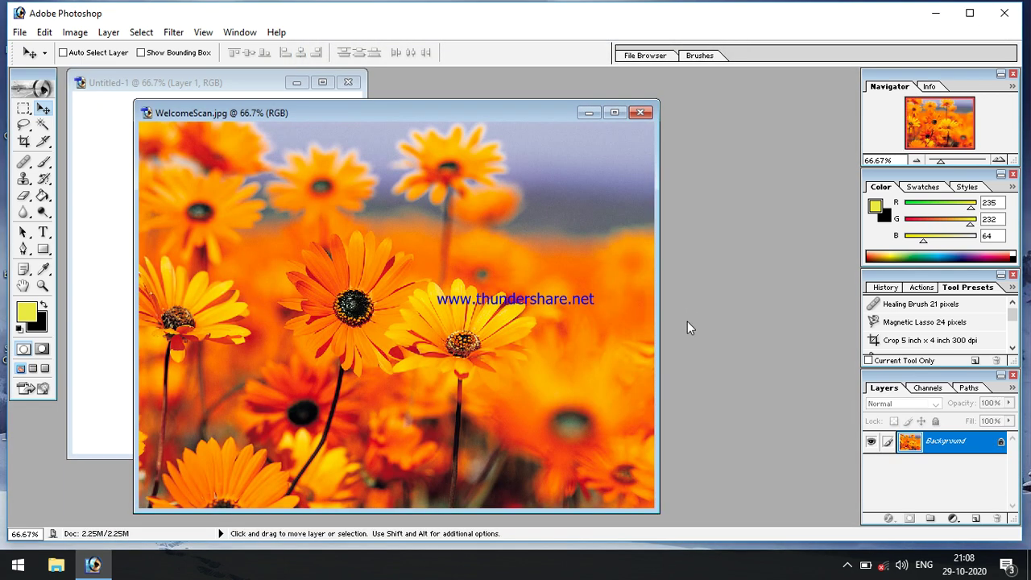
# Step: Select all of WelcomeScan.jpg, close it, and maximize Untitled-1 again
pyautogui.hotkey('ctrl', 'a')
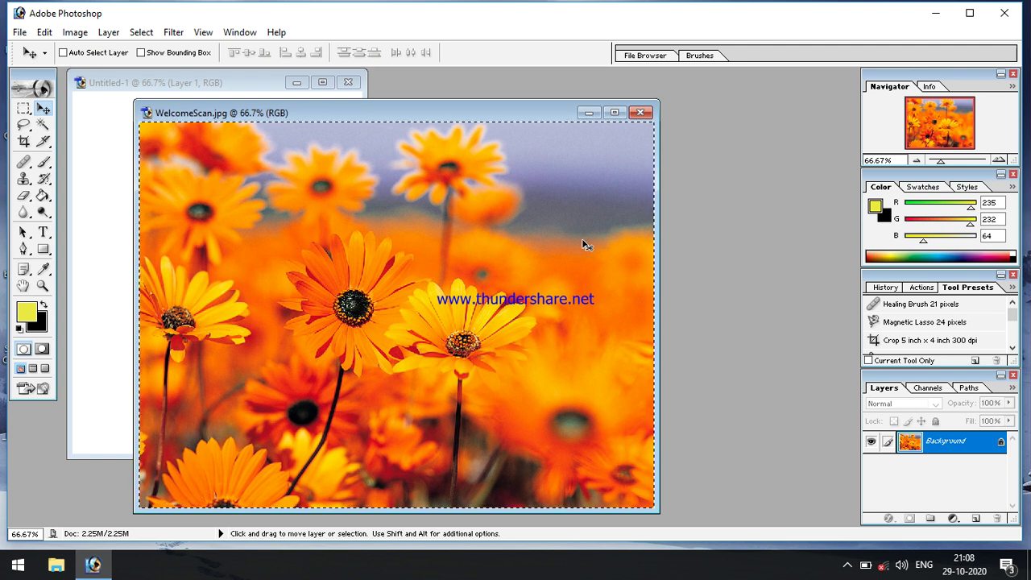
pyautogui.click(640, 112)
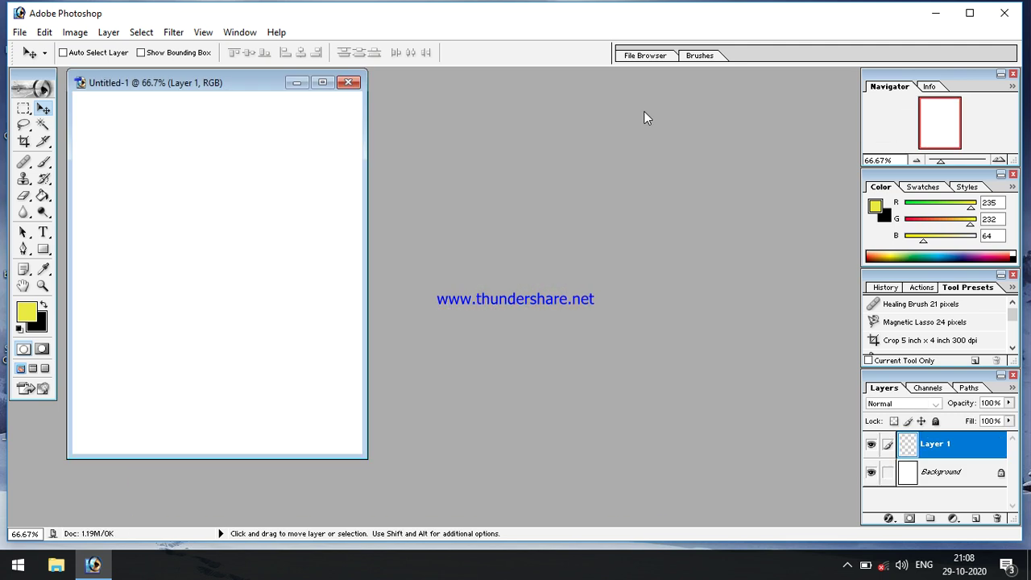
pyautogui.click(323, 82)
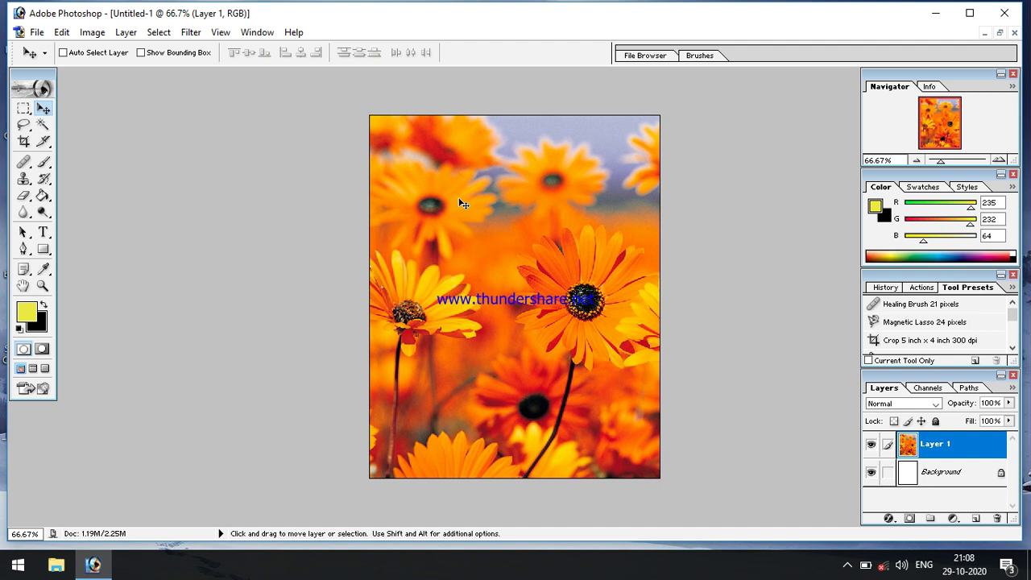
# Step: Open the Picture Package settings from File > Automate for the flower photo
pyautogui.click(38, 33)
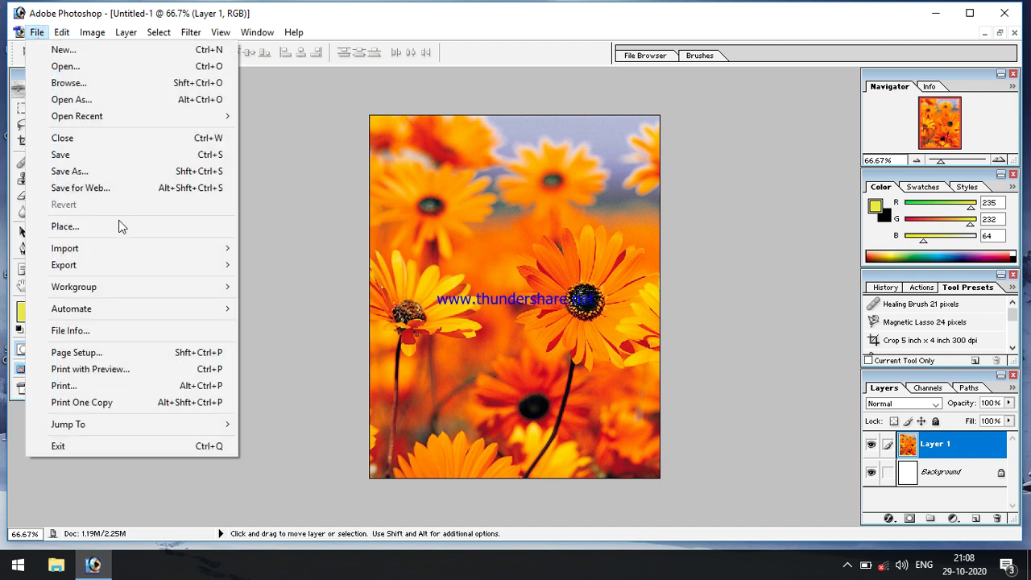
pyautogui.moveTo(97, 310)
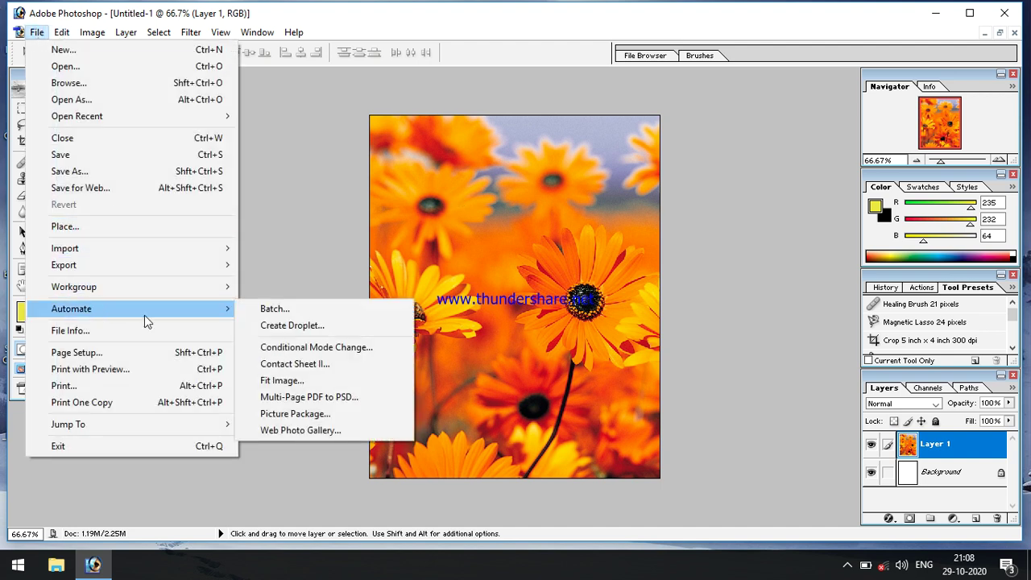
pyautogui.click(281, 415)
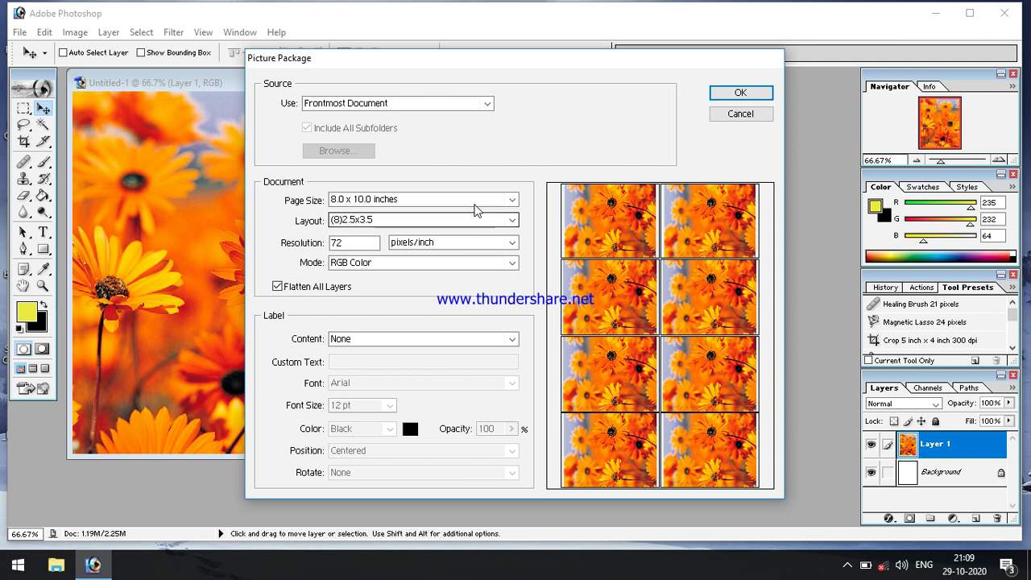
# Step: Try 10.0 x 16.0 and 11.0 x 17.0 page sizes, then settle on 8.0 x 10.0 inches
pyautogui.click(471, 199)
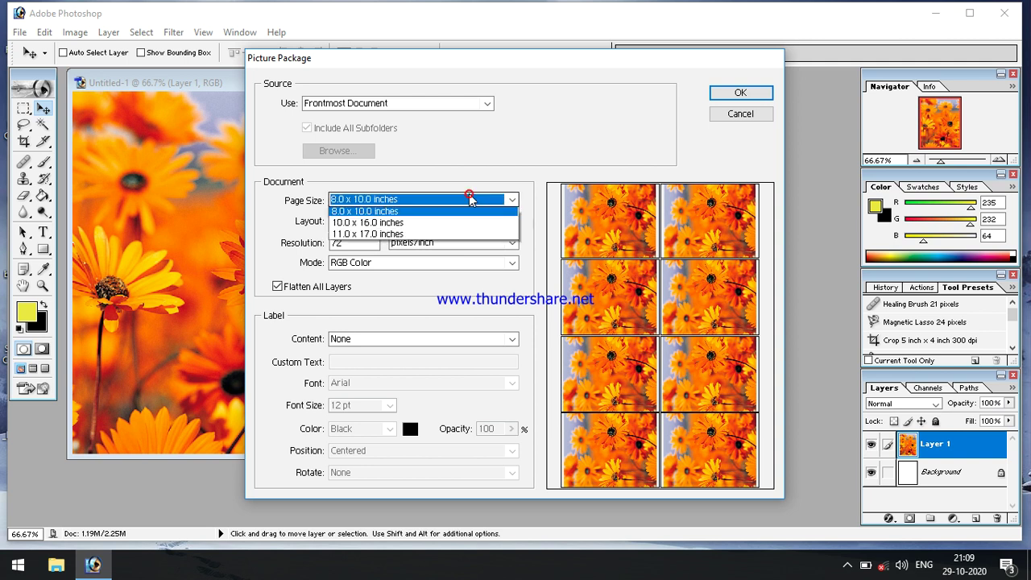
pyautogui.click(408, 225)
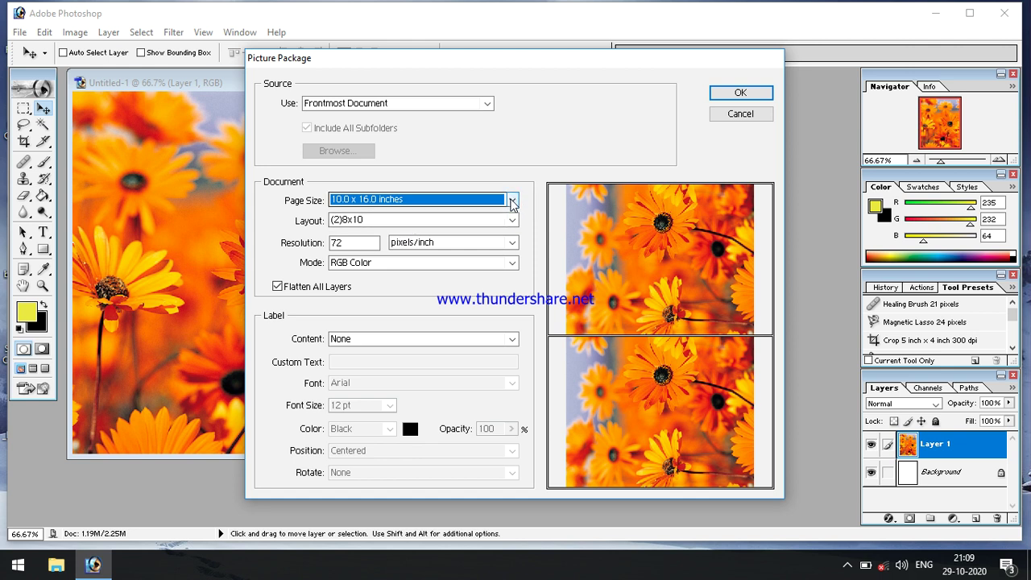
pyautogui.click(512, 201)
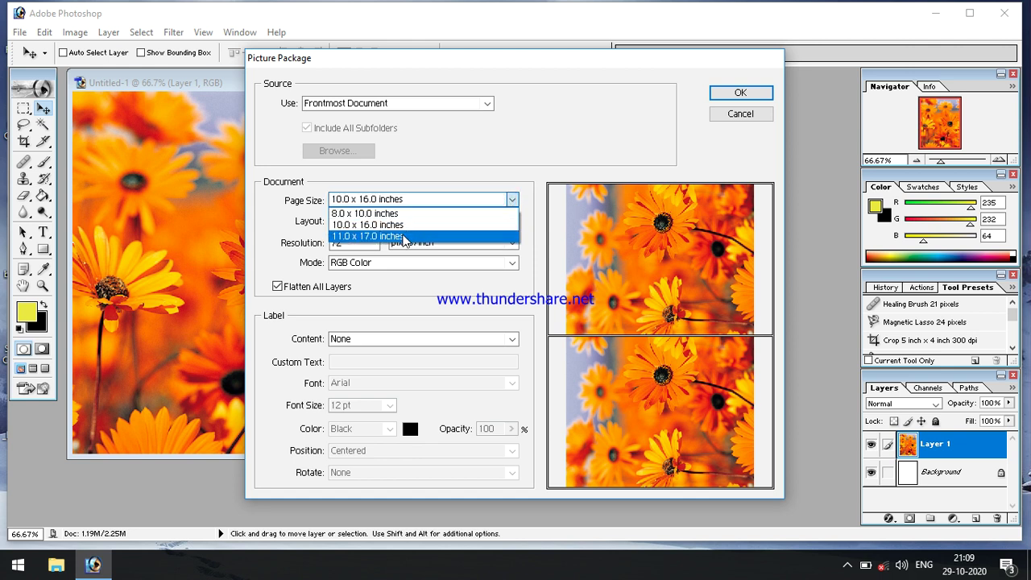
pyautogui.click(398, 237)
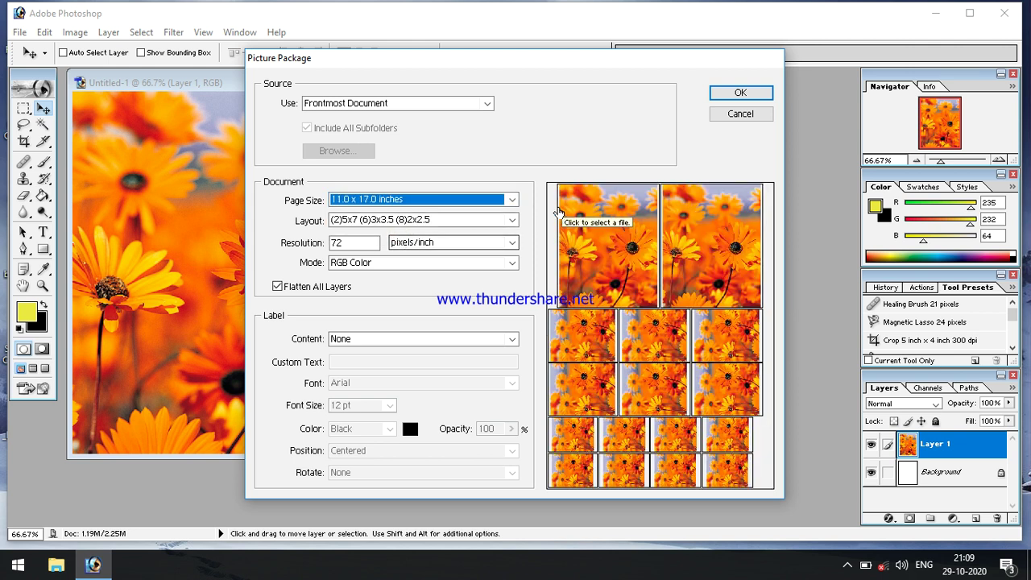
pyautogui.click(511, 201)
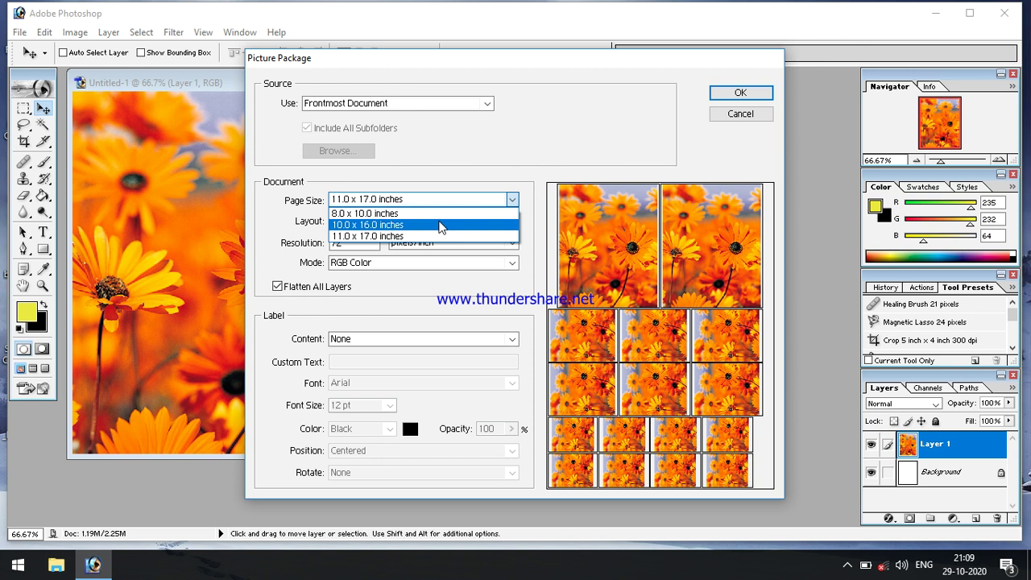
pyautogui.click(441, 216)
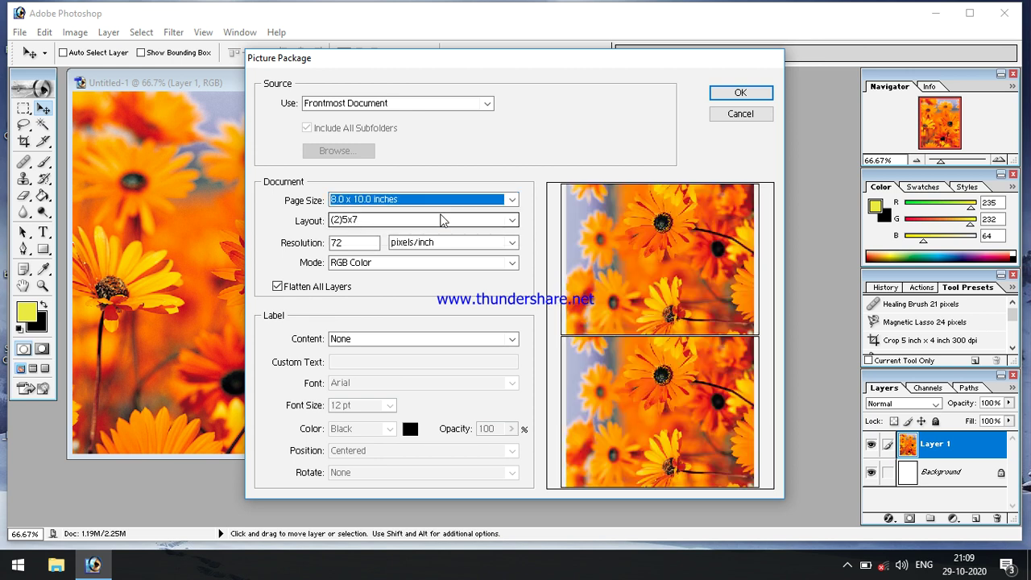
pyautogui.click(389, 222)
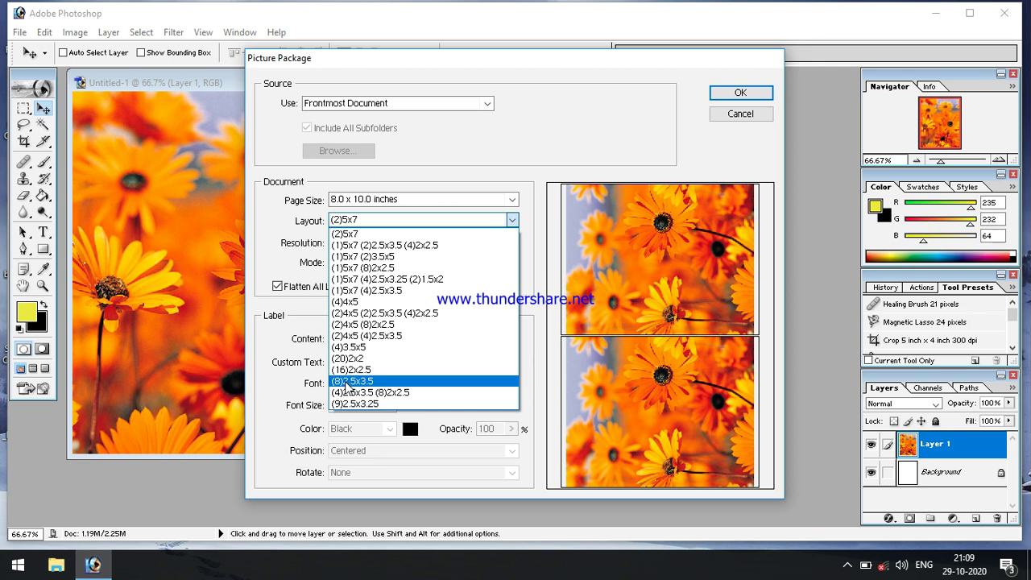
# Step: Try two mixed 5x7 layouts, then choose the (8)2.5x3.5 layout of eight copies
pyautogui.click(385, 245)
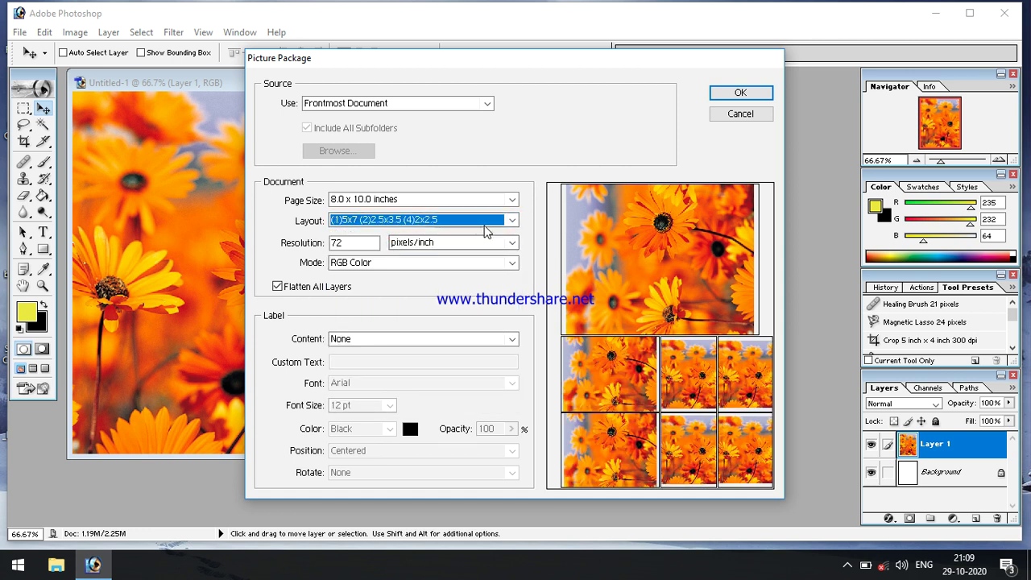
pyautogui.click(513, 225)
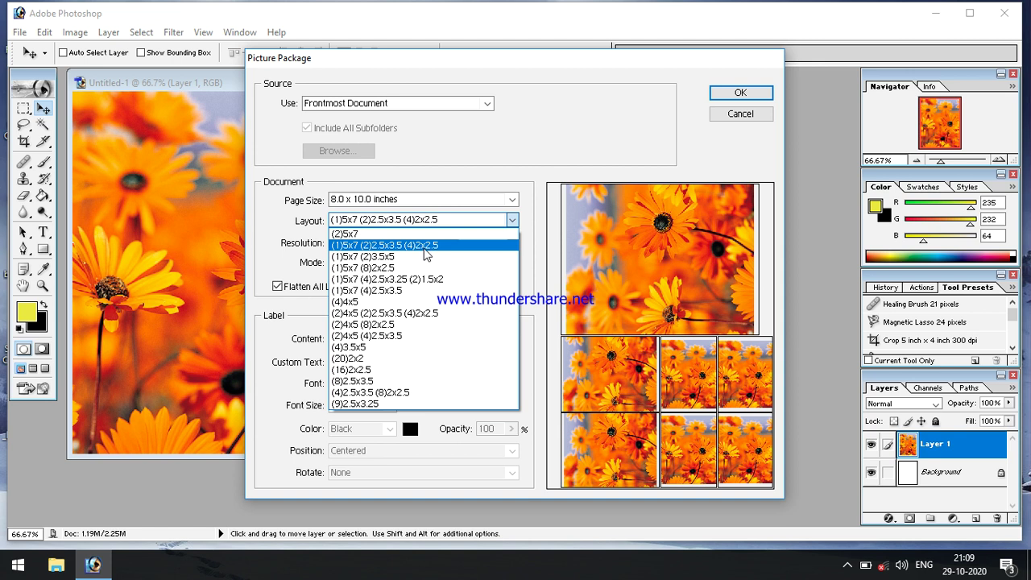
pyautogui.click(414, 261)
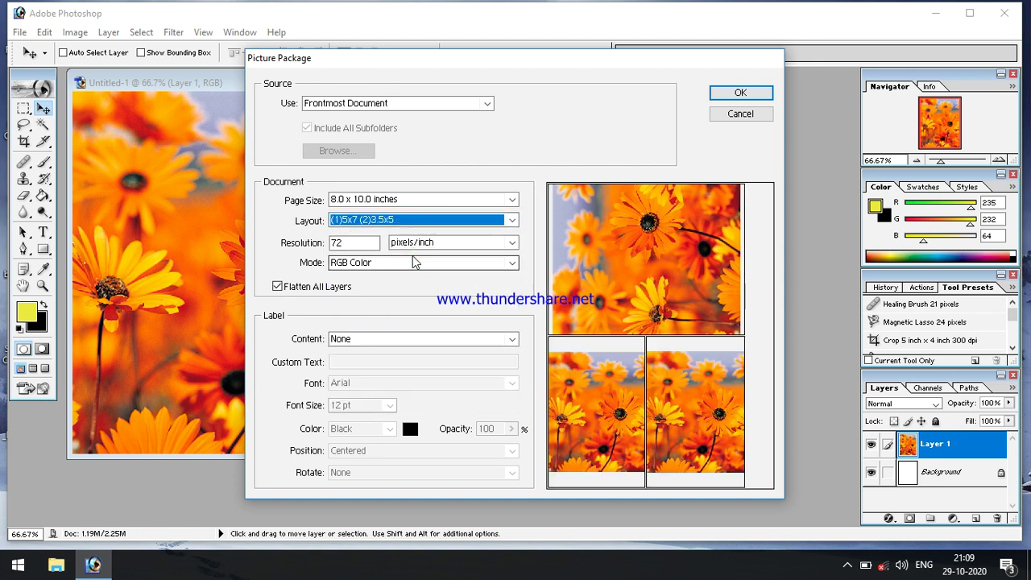
pyautogui.click(513, 219)
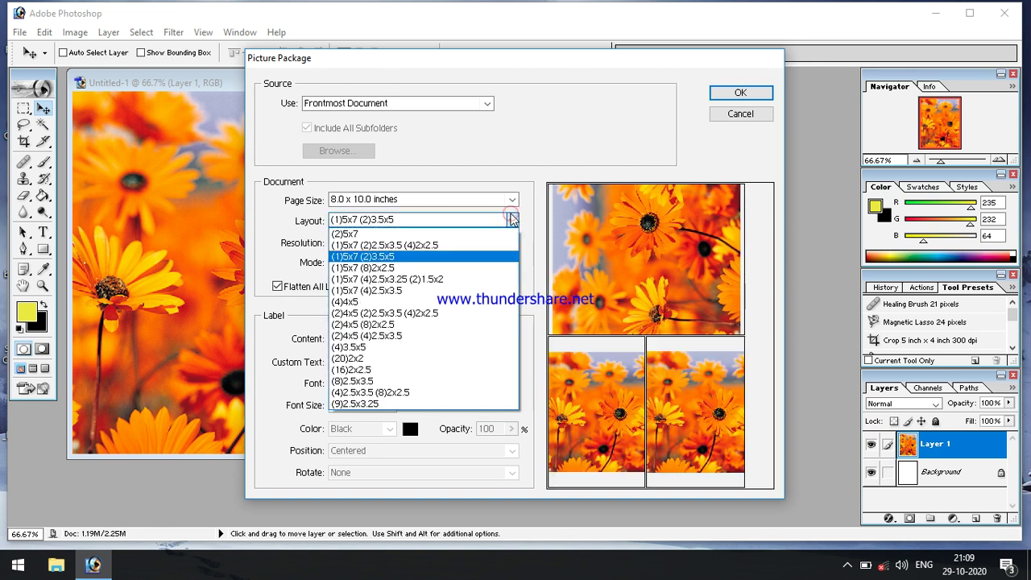
pyautogui.click(351, 382)
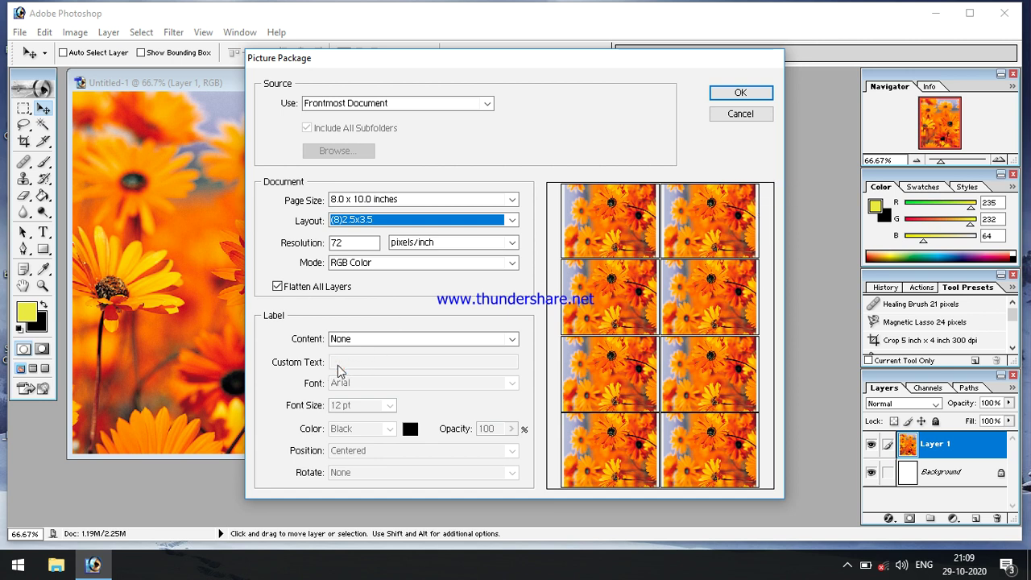
# Step: Leave Label Content at None and generate the eight-copy Picture Package sheet
pyautogui.click(513, 338)
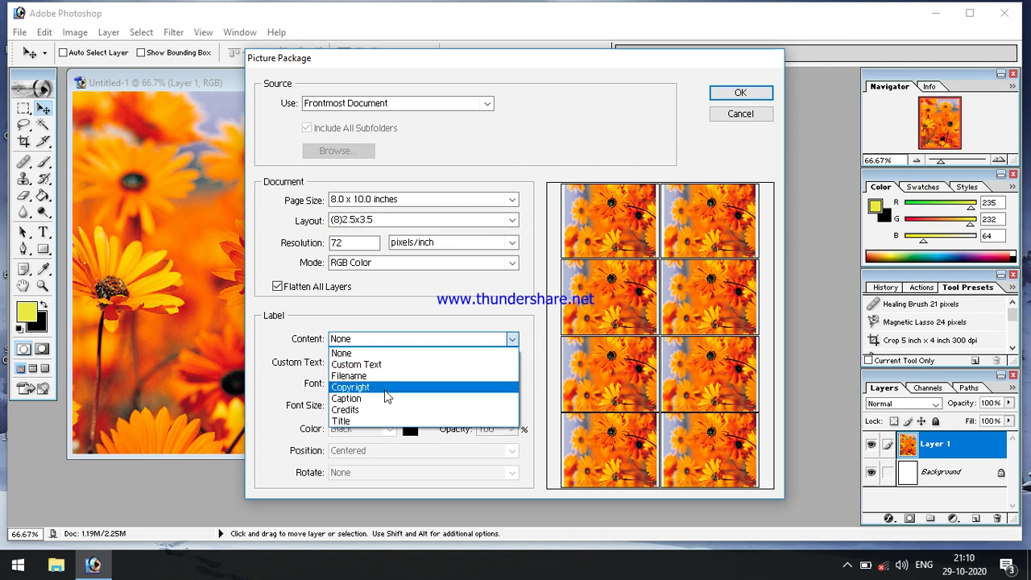
pyautogui.click(335, 311)
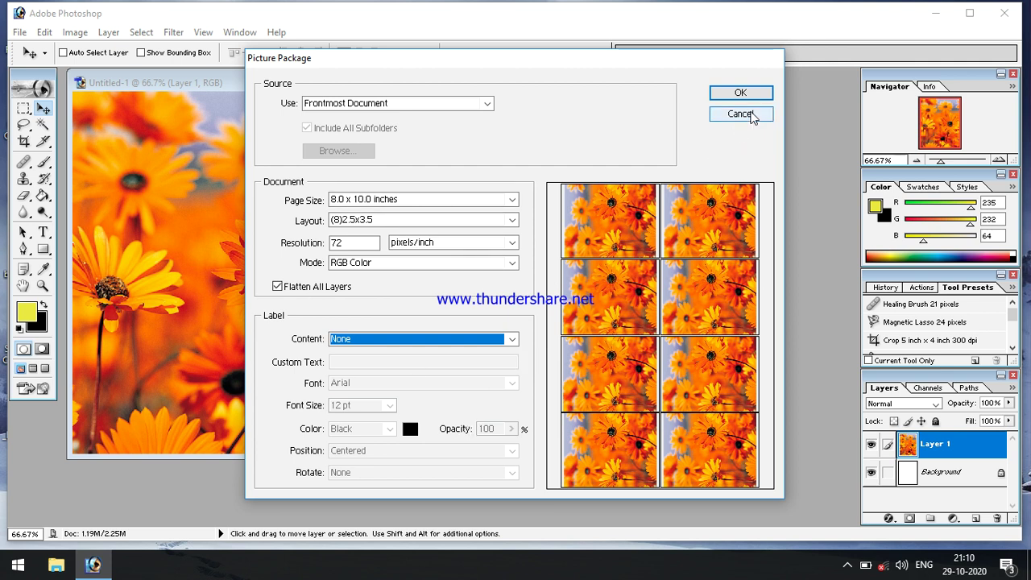
pyautogui.click(740, 93)
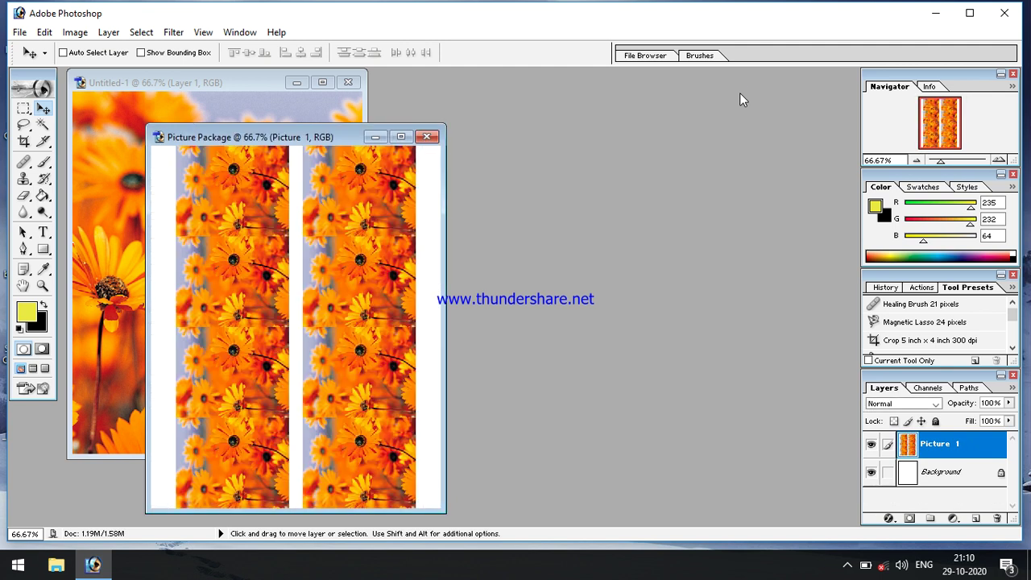
# Step: Maximize the Picture Package sheet to fill the workspace and reveal the taskbar's hidden tray icons
pyautogui.click(400, 136)
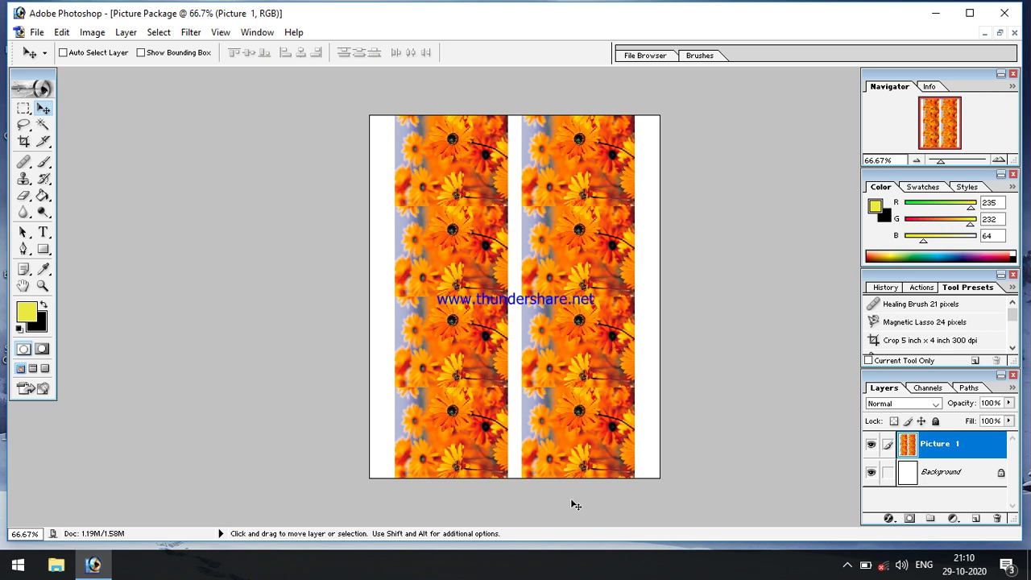
pyautogui.click(847, 566)
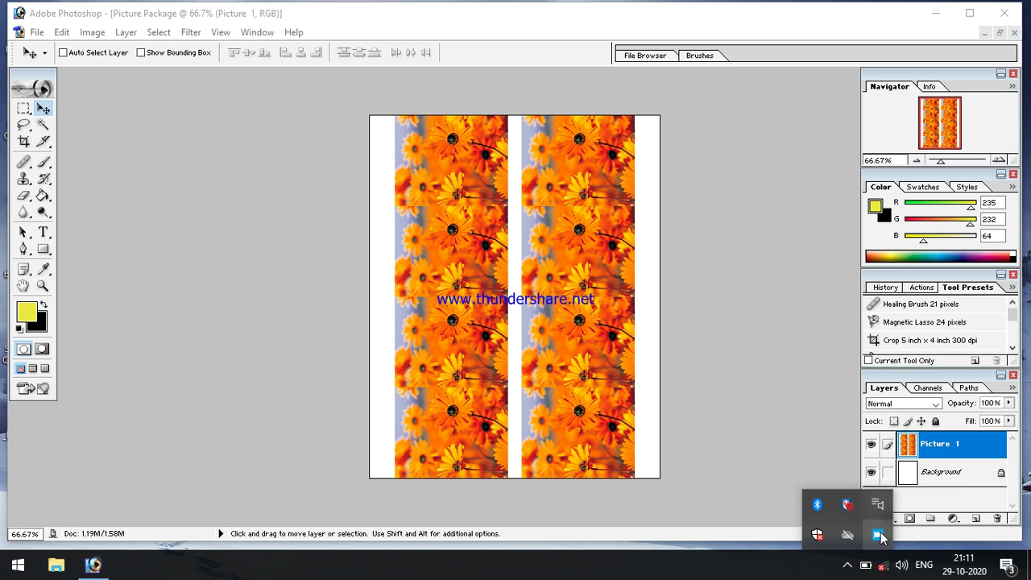
# Step: Bring up the Free Screen Recorder window over Photoshop and dismiss the hidden tray icons panel
pyautogui.click(879, 535)
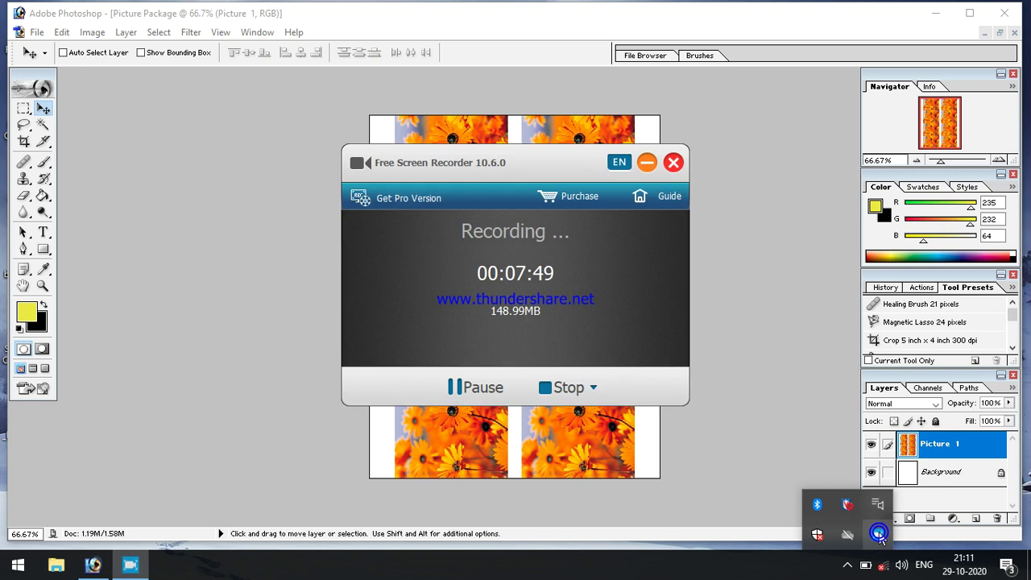
pyautogui.click(580, 442)
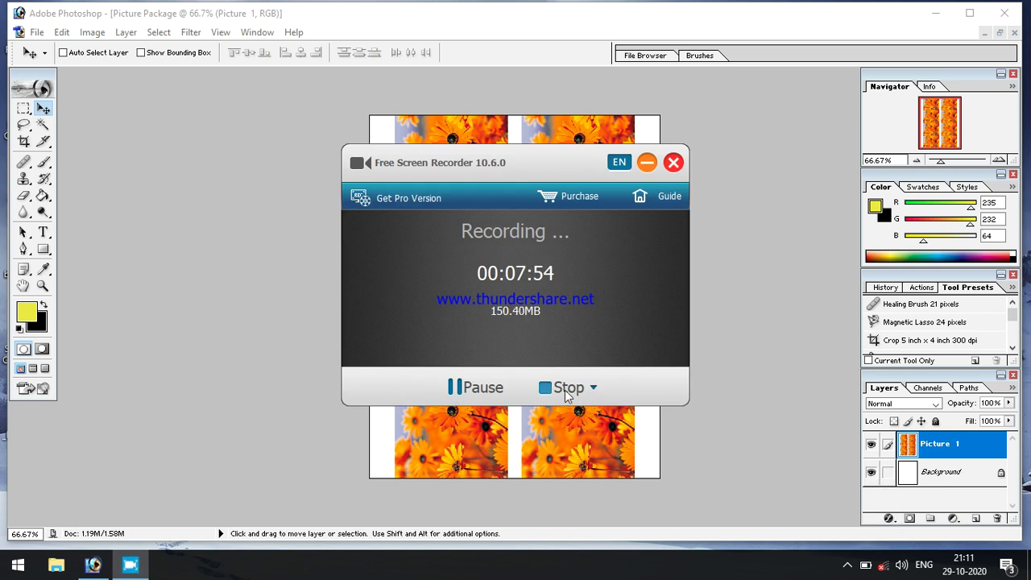